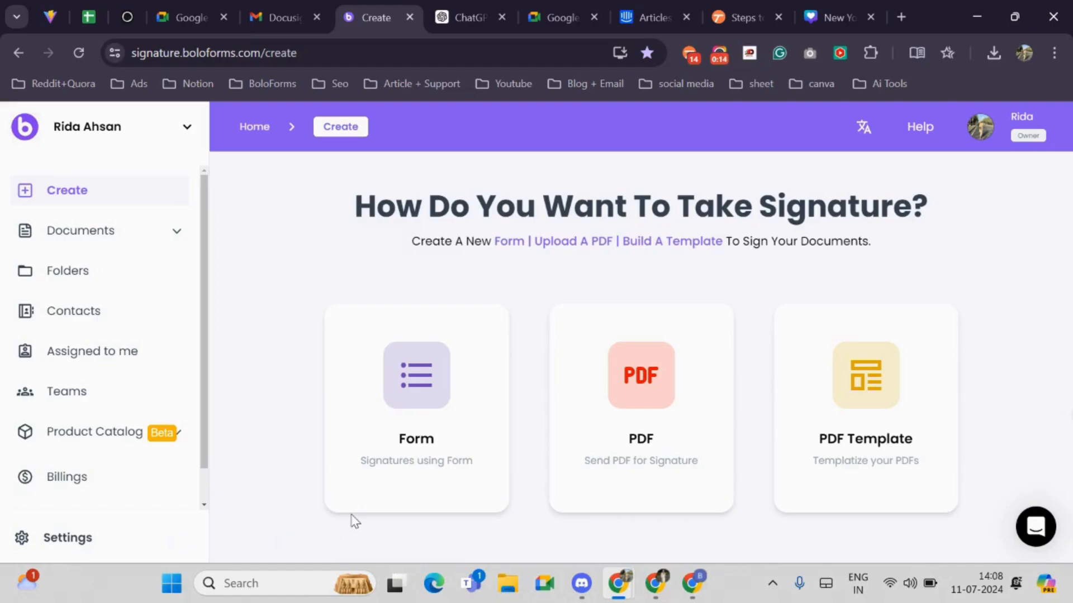
- Open the account's email settings and examine the sender name, sender email and Other Email Settings section
{"action": "left_click", "coordinate": [53, 542]}
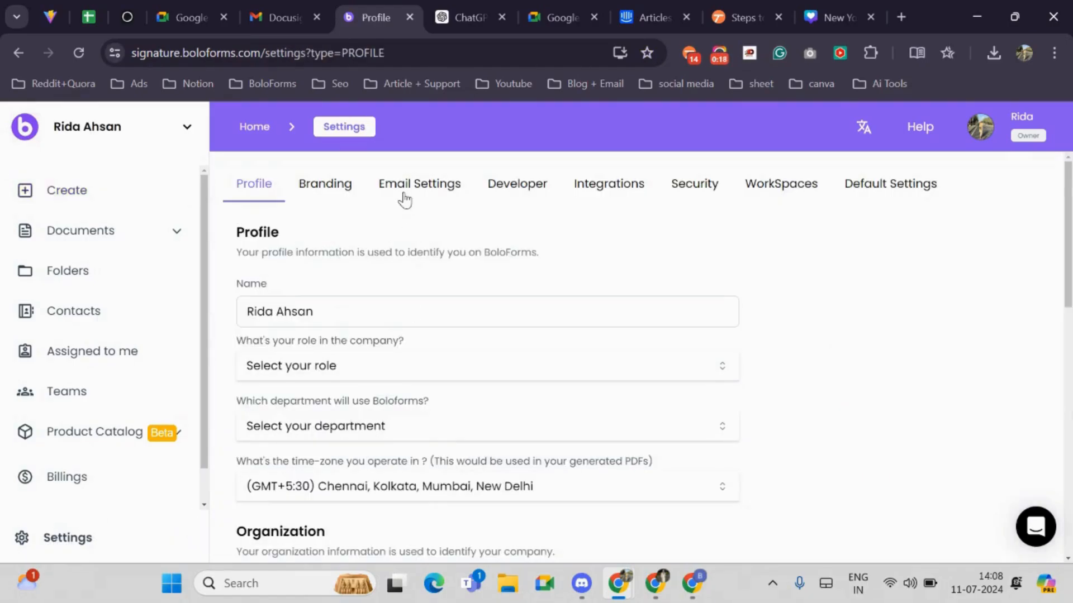
{"action": "left_click", "coordinate": [405, 193]}
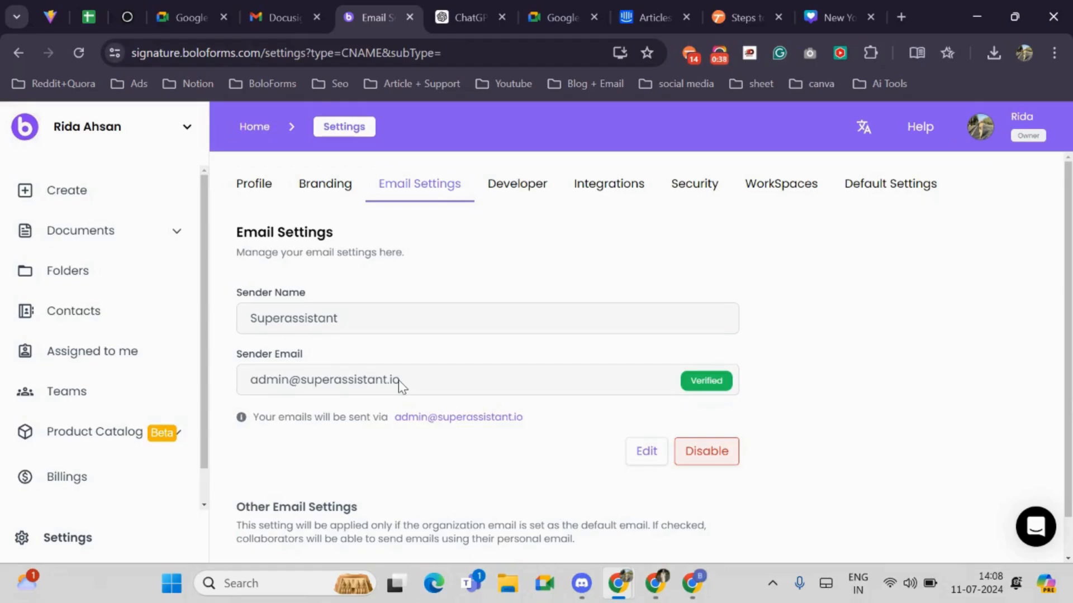
{"action": "scroll", "coordinate": [419, 375], "scroll_direction": "down", "scroll_amount": 1}
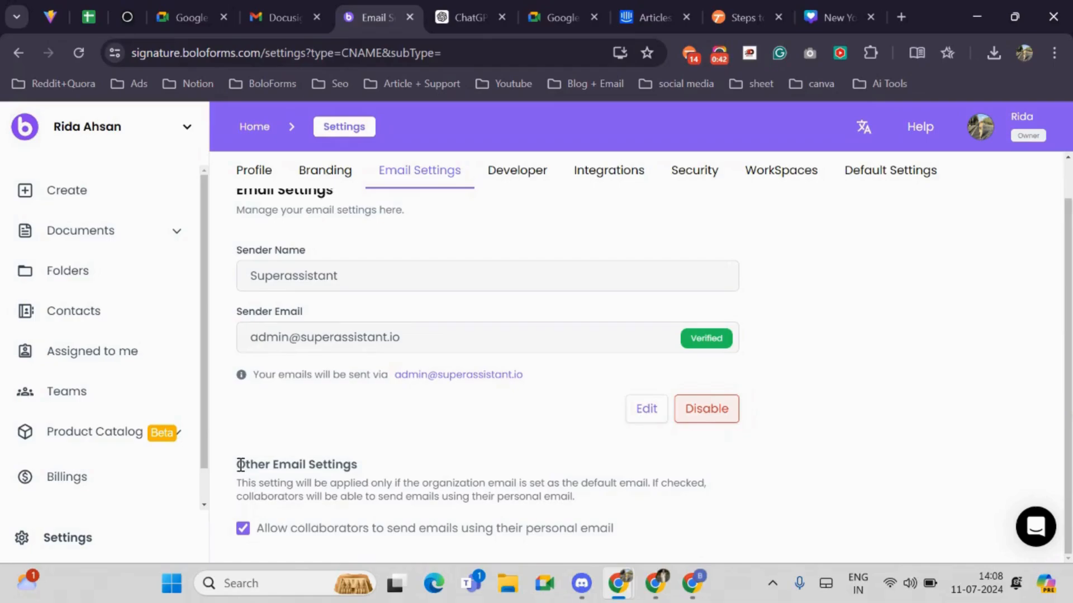
{"action": "left_click_drag", "start_coordinate": [240, 465], "coordinate": [355, 464]}
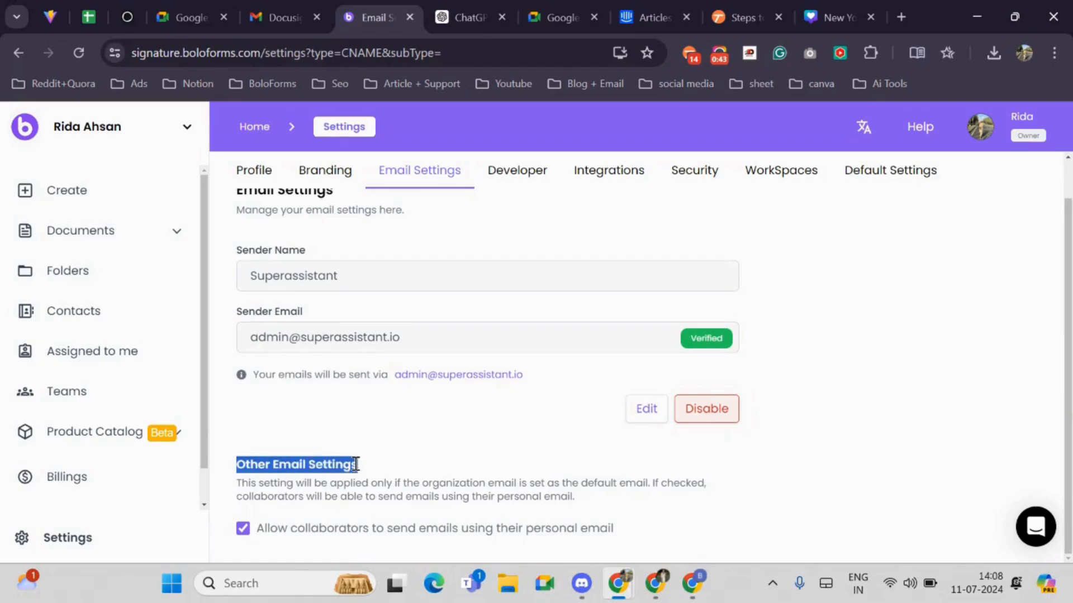
{"action": "left_click", "coordinate": [401, 456]}
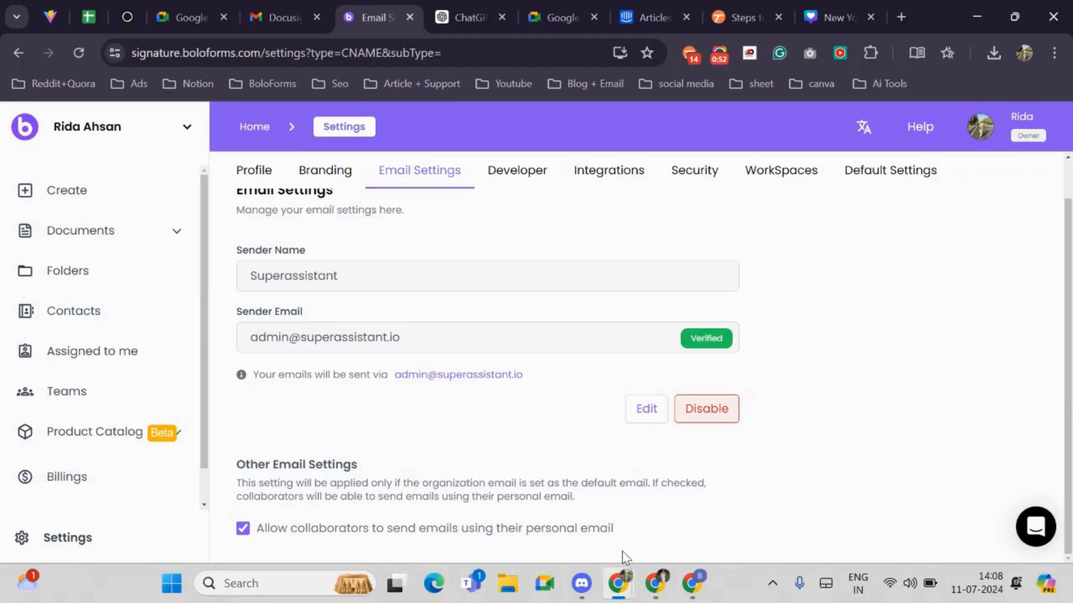
- Open the Teams page and examine the list of collaborators and their roles
{"action": "left_click", "coordinate": [87, 401]}
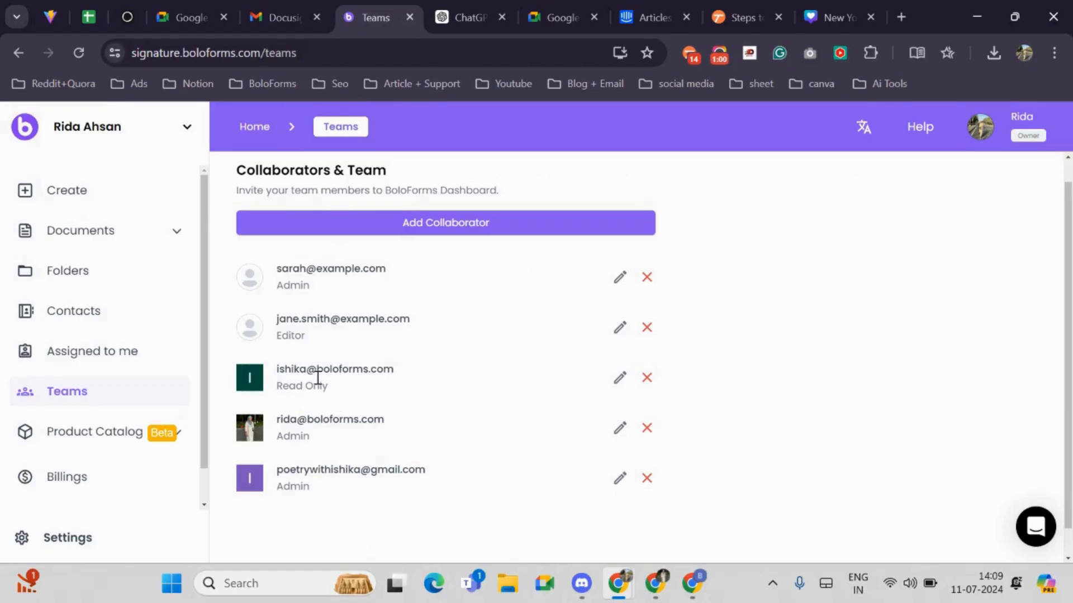
{"action": "left_click", "coordinate": [719, 53]}
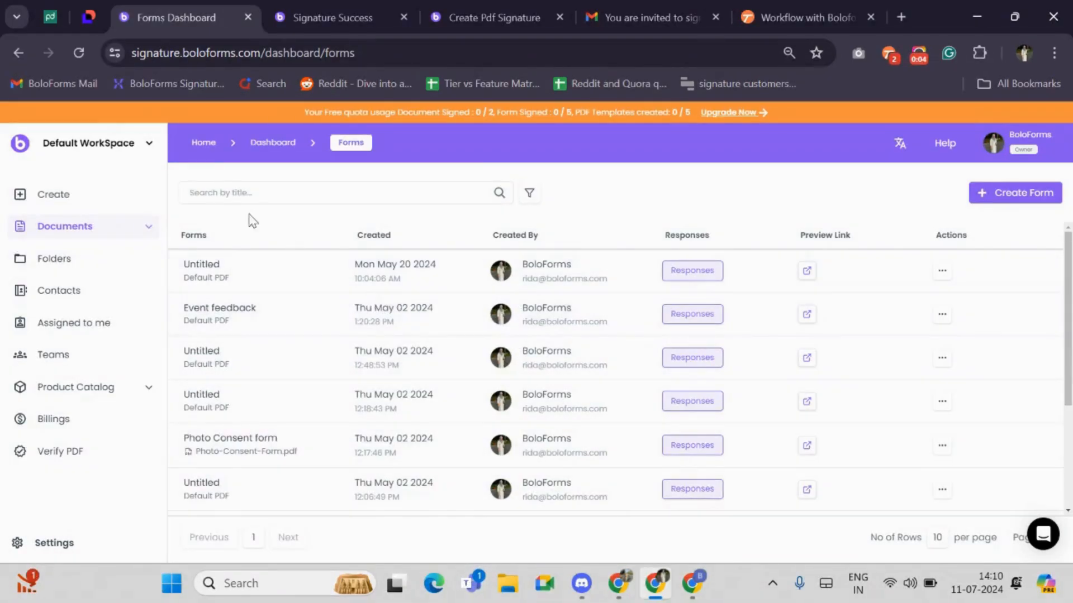
- Switch to the shared workspace with the Administrator role and open its email settings to check the personal sender email
{"action": "left_click", "coordinate": [85, 145]}
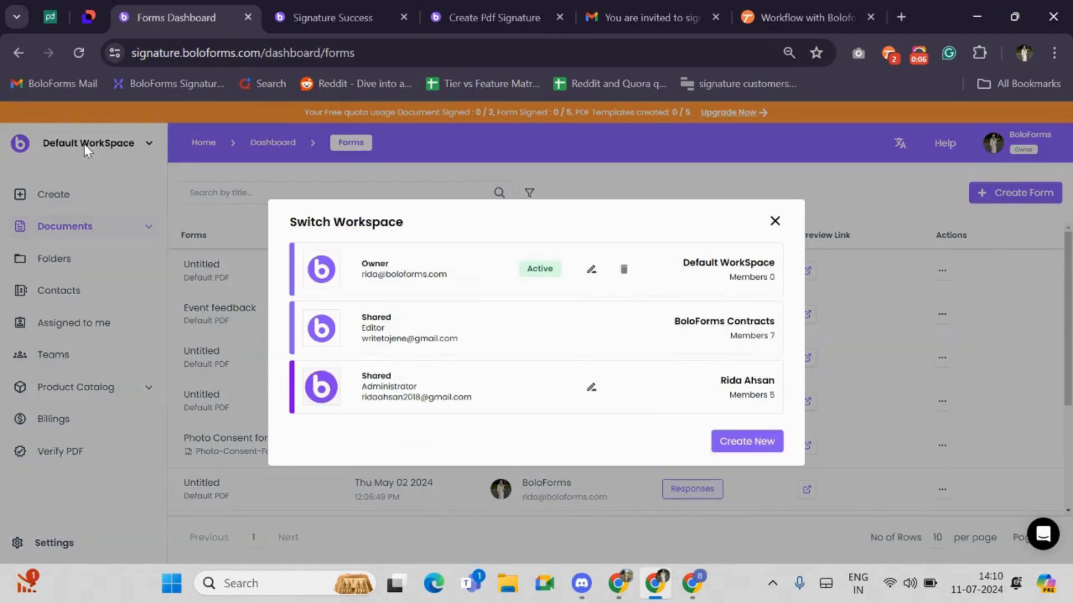
{"action": "left_click", "coordinate": [457, 387]}
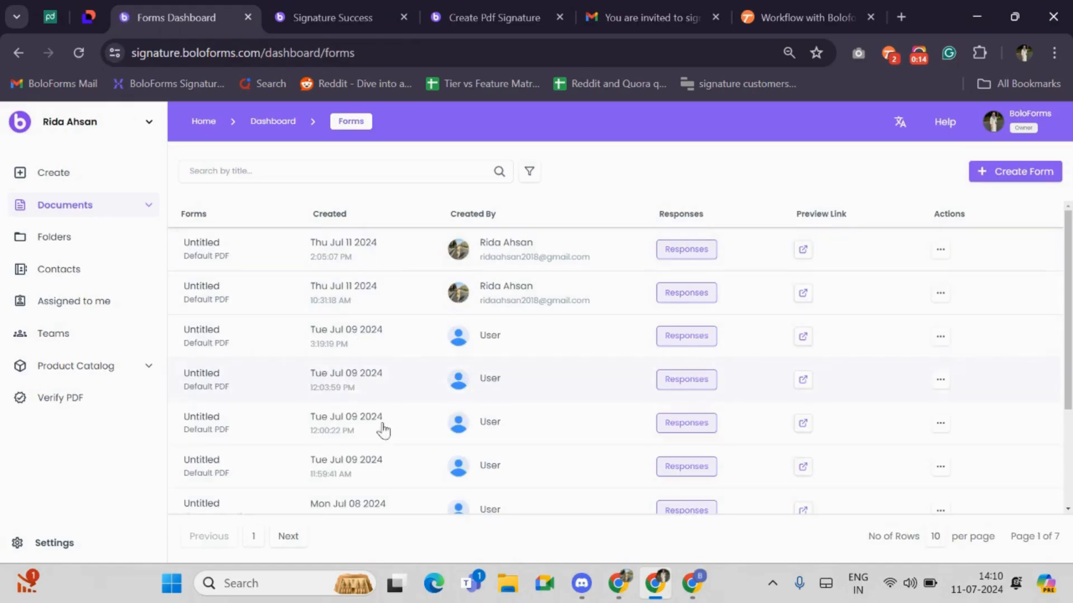
{"action": "left_click", "coordinate": [58, 549]}
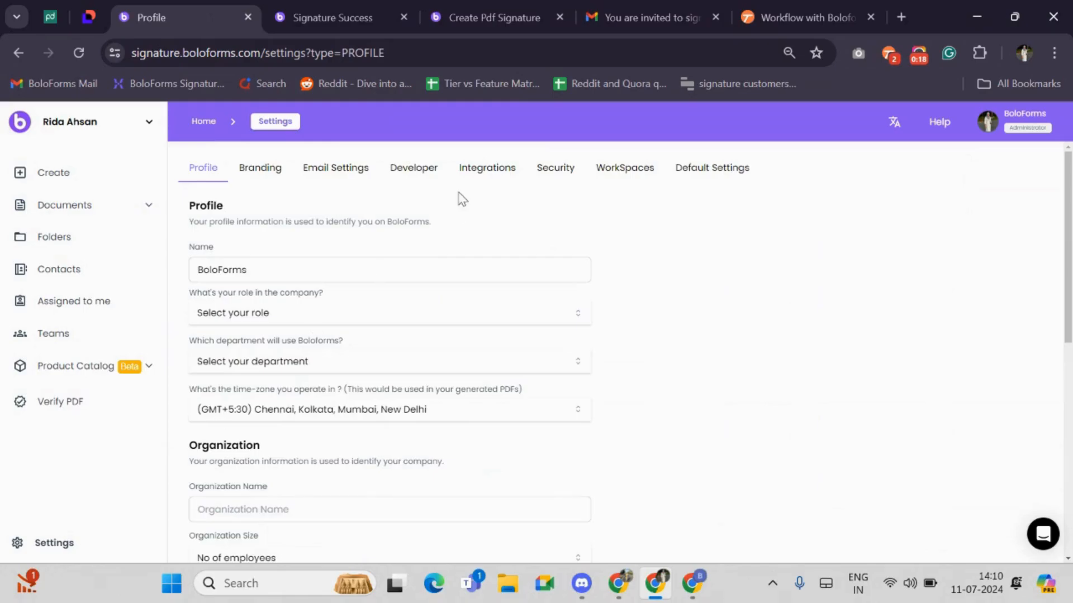
{"action": "left_click", "coordinate": [338, 178]}
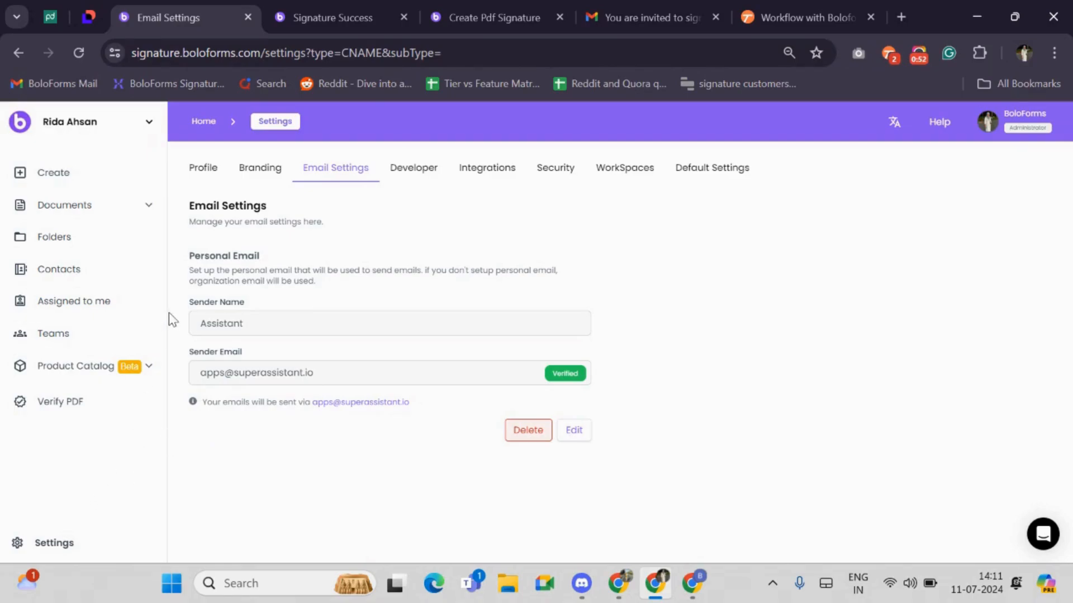
- Start creating a new PDF signature document and look over its signer and email fields
{"action": "left_click", "coordinate": [103, 179]}
{"action": "left_click", "coordinate": [576, 391]}
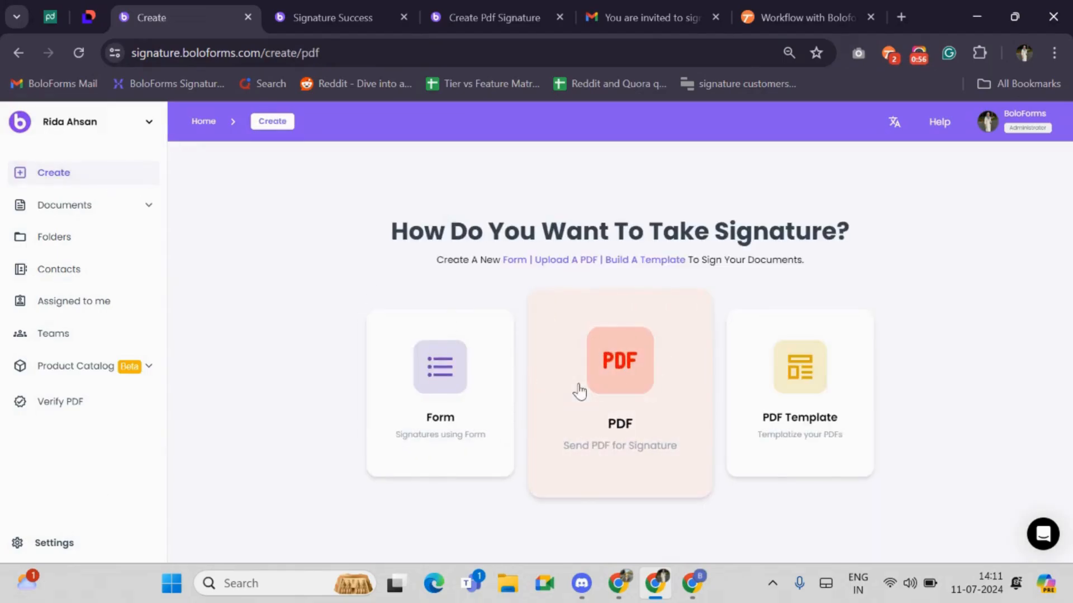
{"action": "scroll", "coordinate": [572, 263], "scroll_direction": "down", "scroll_amount": 3}
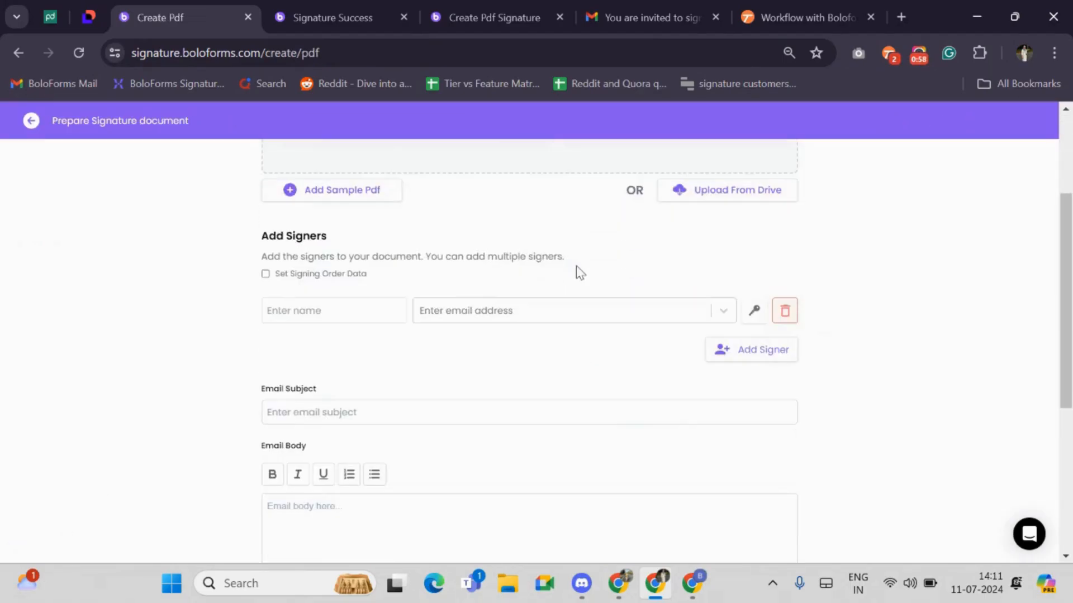
{"action": "scroll", "coordinate": [556, 338], "scroll_direction": "down", "scroll_amount": 5}
{"action": "scroll", "coordinate": [556, 333], "scroll_direction": "up", "scroll_amount": 6}
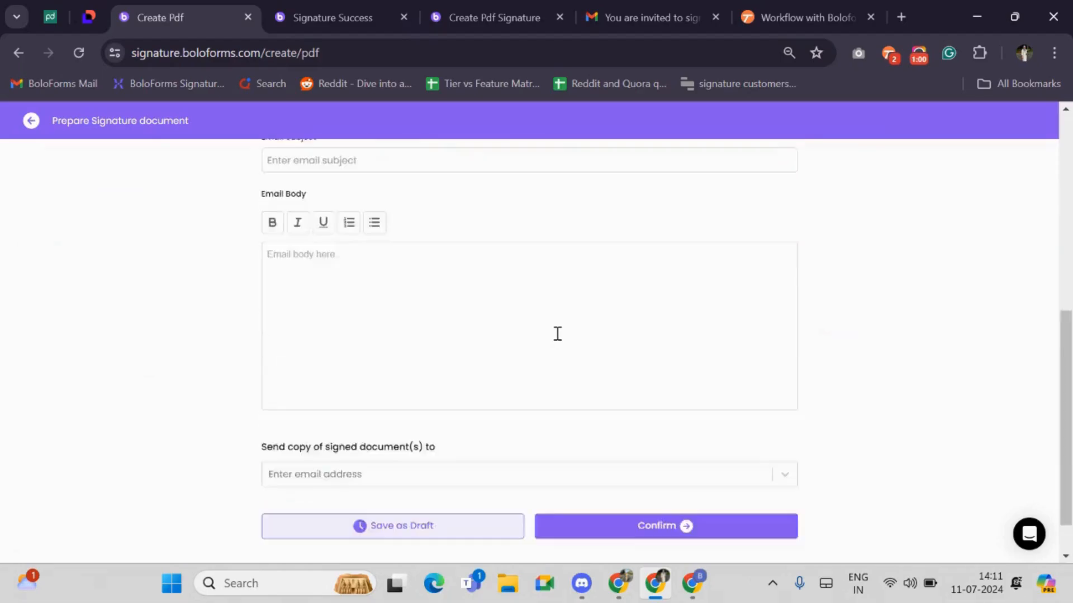
{"action": "left_click", "coordinate": [911, 57]}
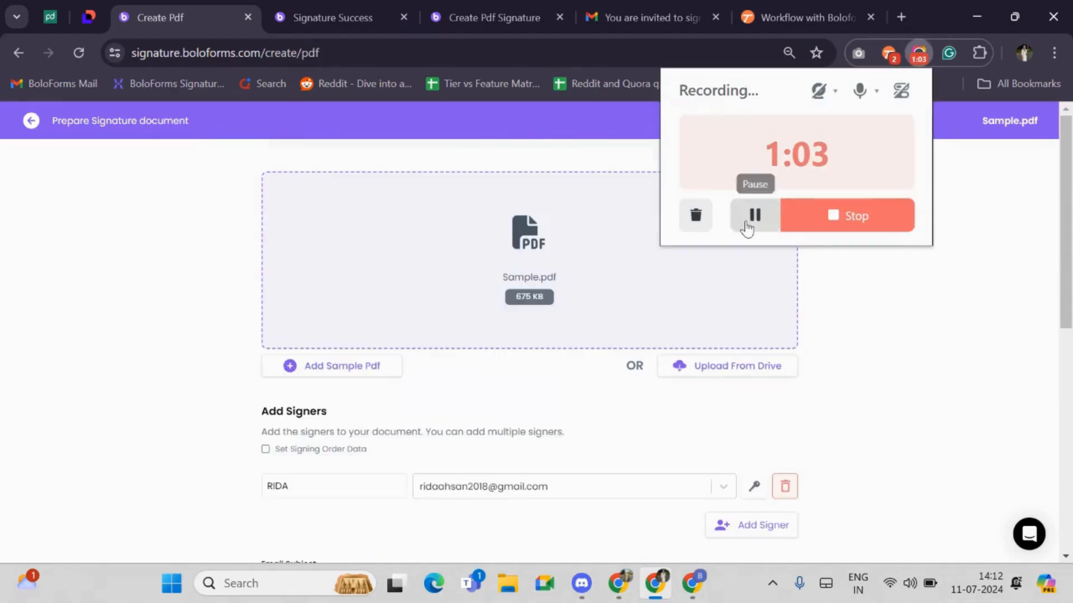
{"action": "left_click", "coordinate": [859, 364]}
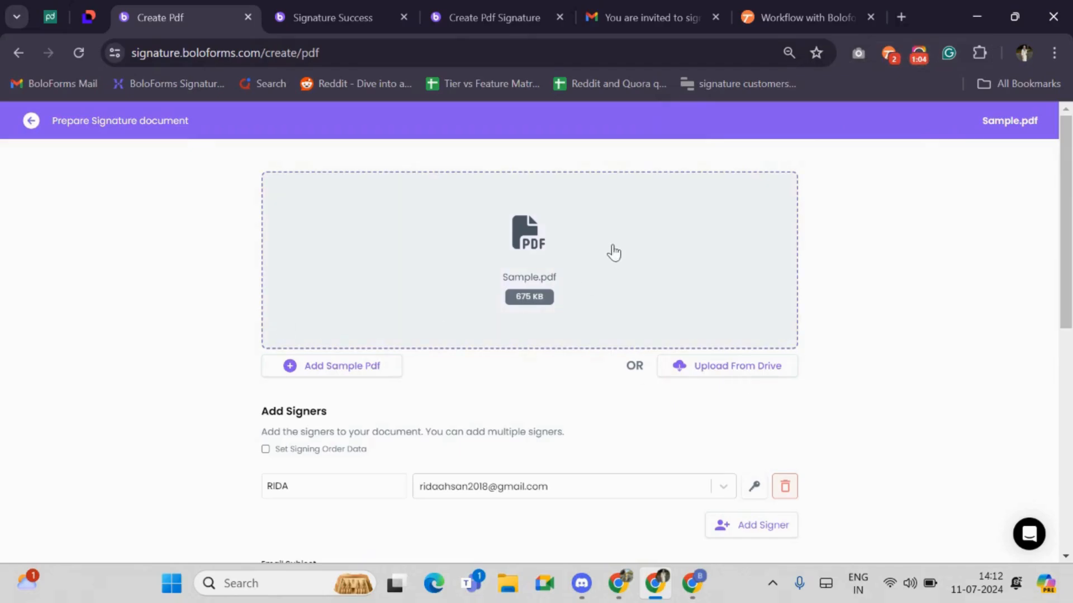
- Check the signer, email body and copy recipient for Sample.pdf, and confirm them to open the document in the editor
{"action": "scroll", "coordinate": [439, 304], "scroll_direction": "down", "scroll_amount": 3}
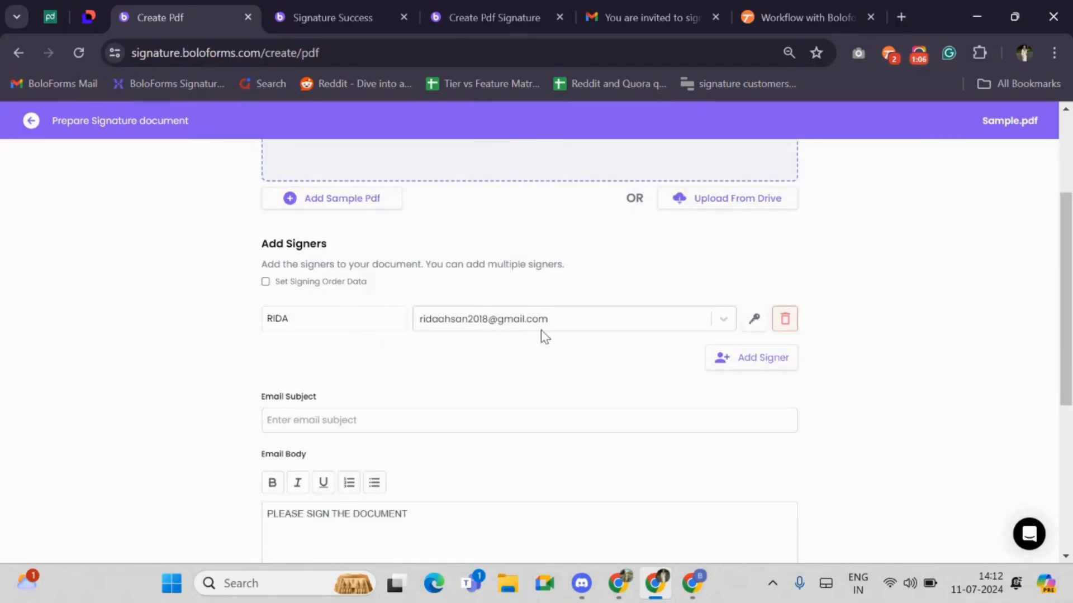
{"action": "scroll", "coordinate": [558, 318], "scroll_direction": "down", "scroll_amount": 5}
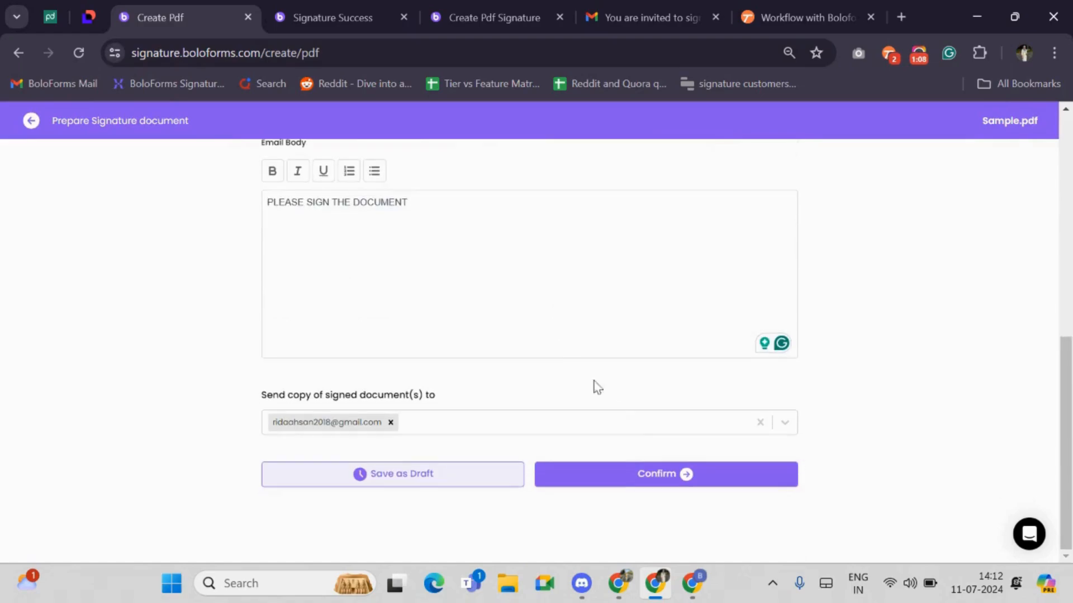
{"action": "left_click", "coordinate": [642, 479]}
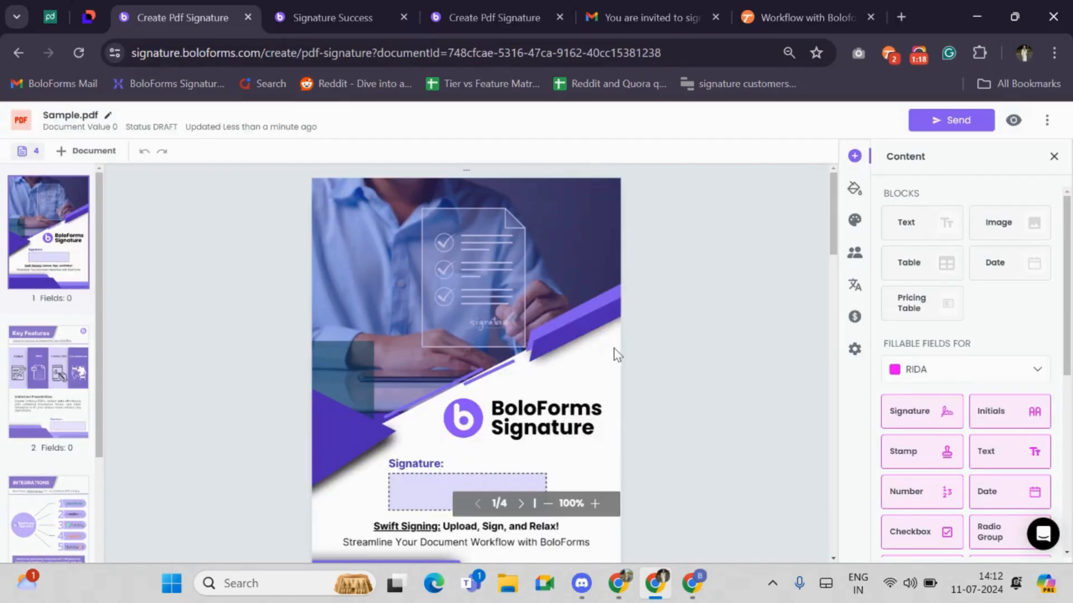
{"action": "scroll", "coordinate": [613, 354], "scroll_direction": "down", "scroll_amount": 4}
{"action": "scroll", "coordinate": [613, 354], "scroll_direction": "up", "scroll_amount": 4}
{"action": "left_click", "coordinate": [919, 56]}
{"action": "left_click", "coordinate": [757, 213]}
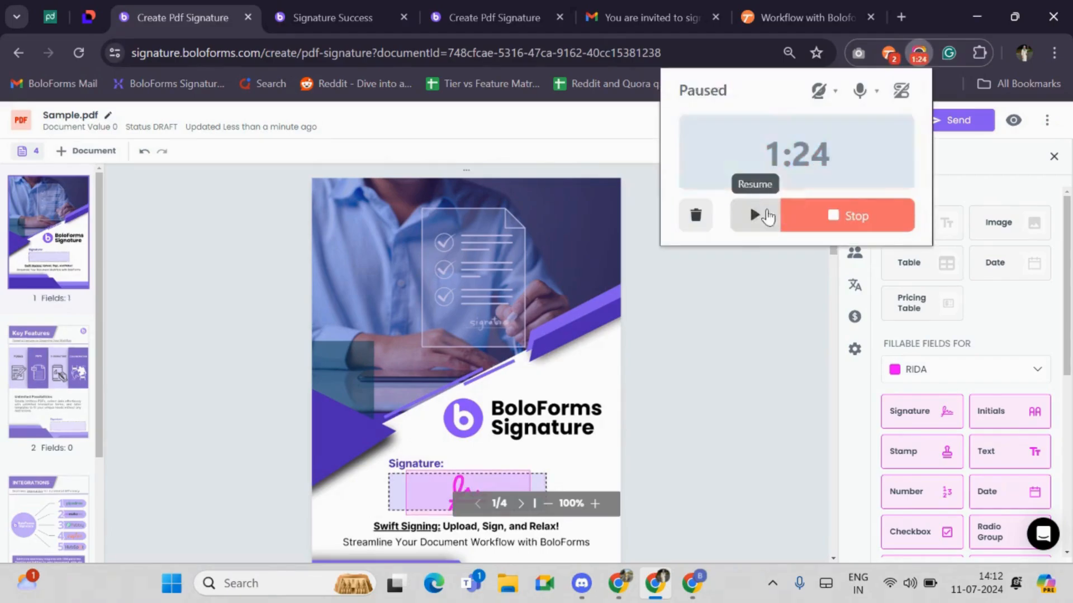
{"action": "left_click", "coordinate": [761, 213]}
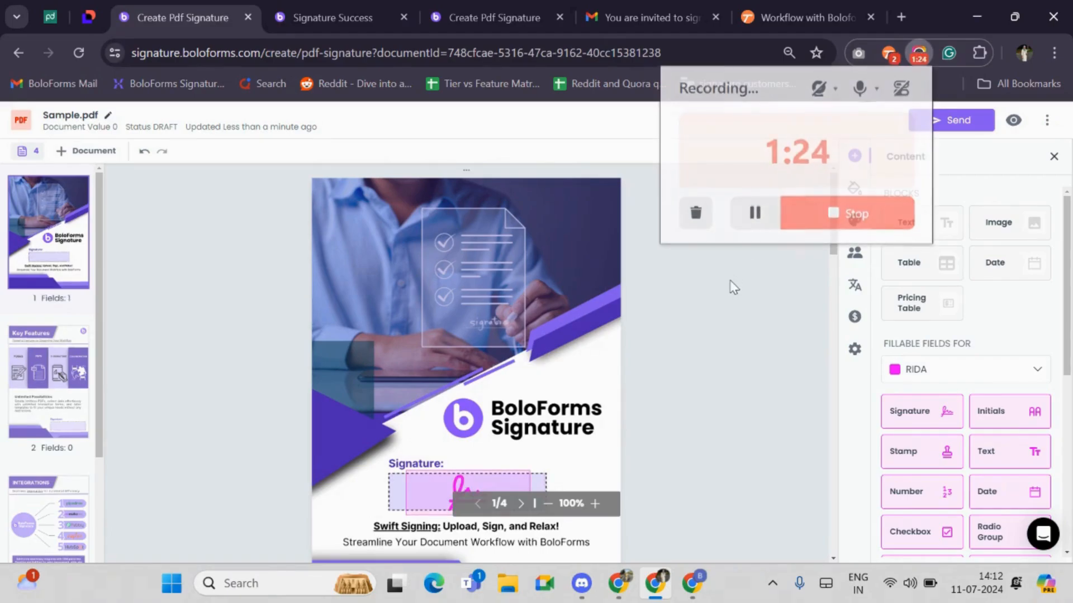
- Send the Sample.pdf document to its signer via email
{"action": "left_click", "coordinate": [944, 132]}
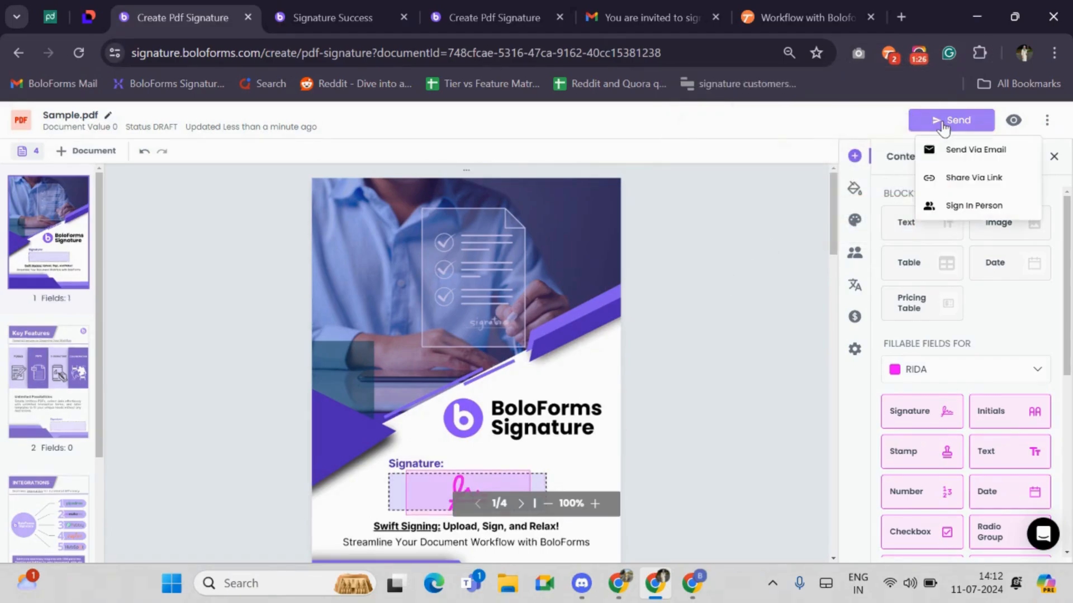
{"action": "left_click", "coordinate": [954, 146]}
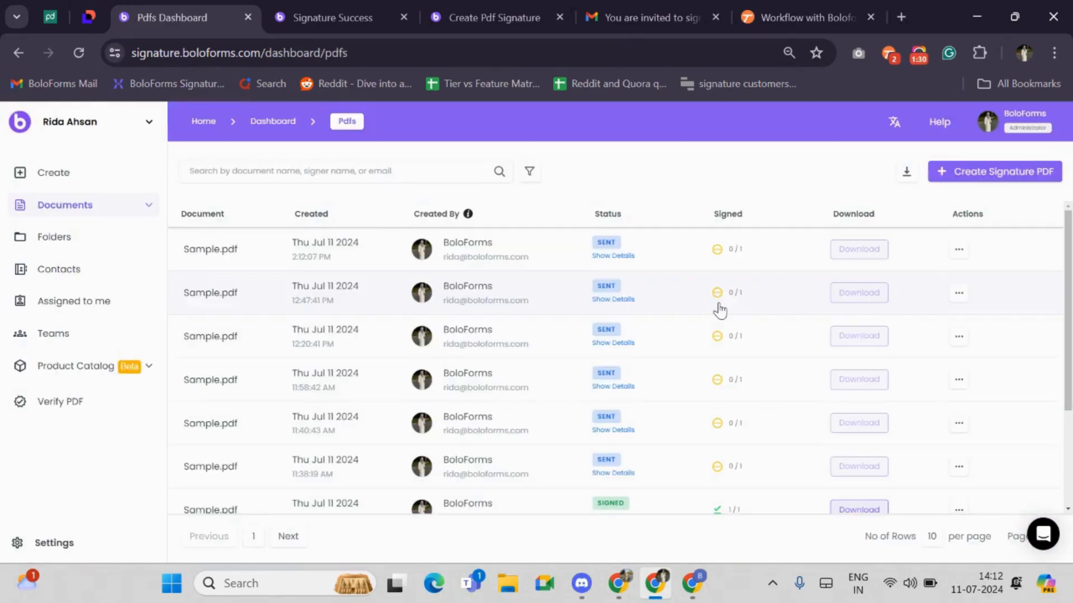
{"action": "left_click", "coordinate": [919, 54]}
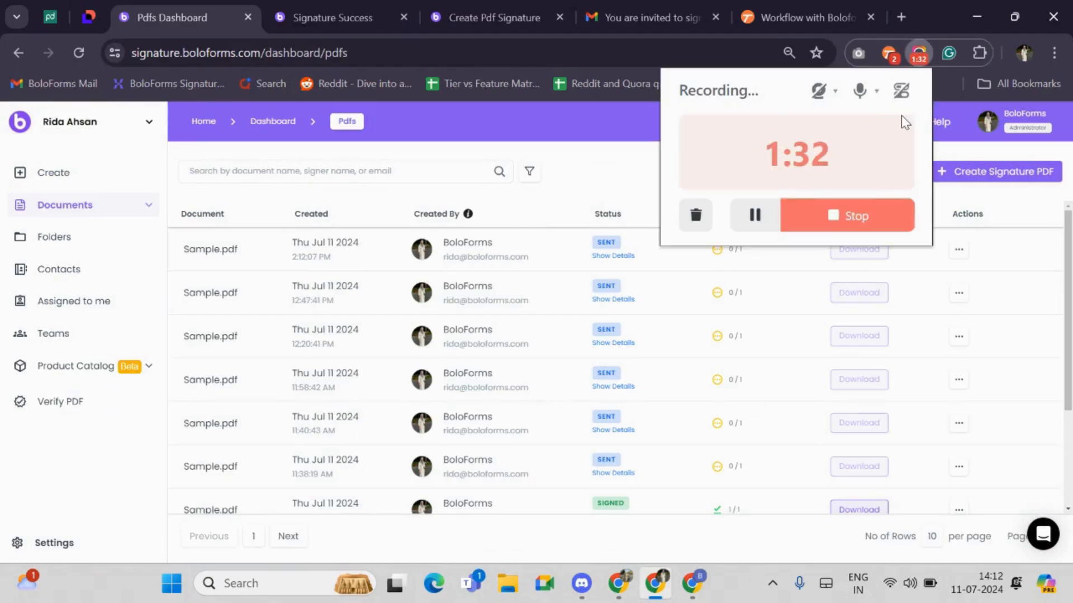
{"action": "left_click", "coordinate": [742, 221]}
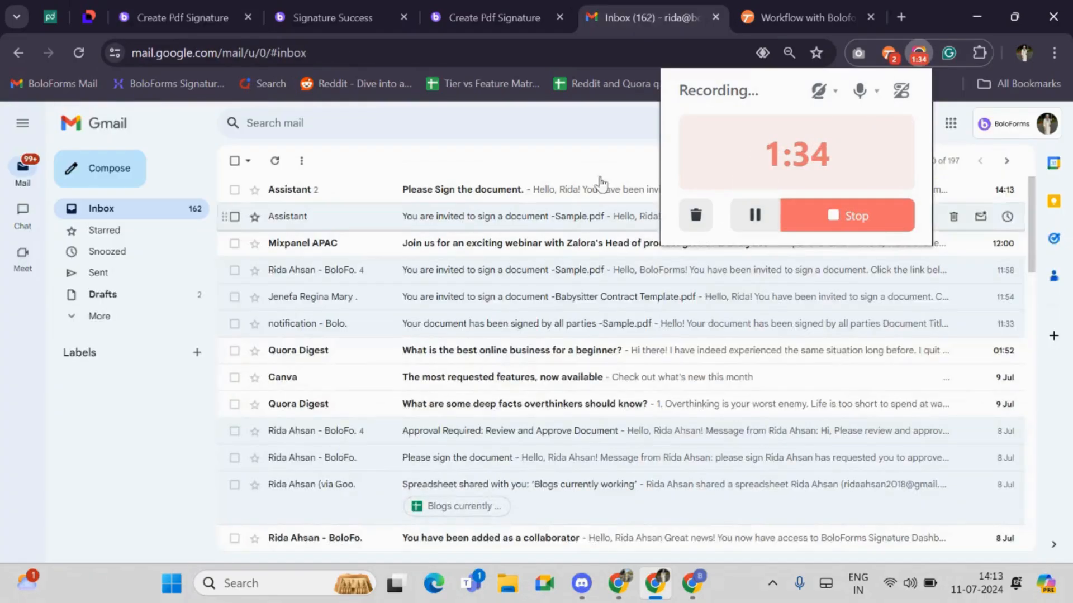
{"action": "left_click", "coordinate": [589, 153]}
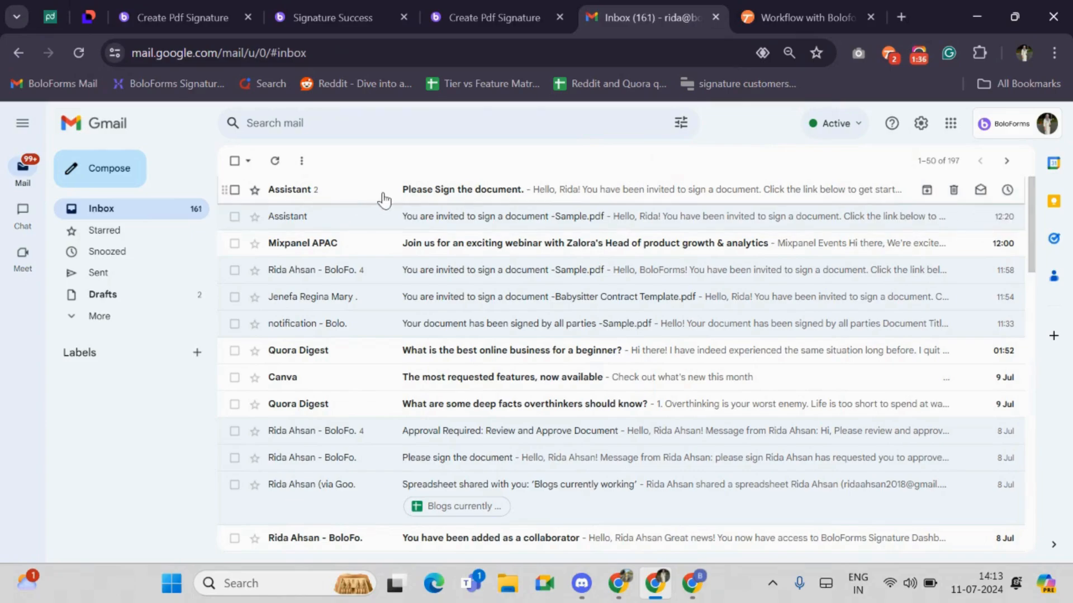
- Open the newest "Please Sign the document." email in the Gmail inbox and examine its sender and recipient details
{"action": "left_click", "coordinate": [435, 194]}
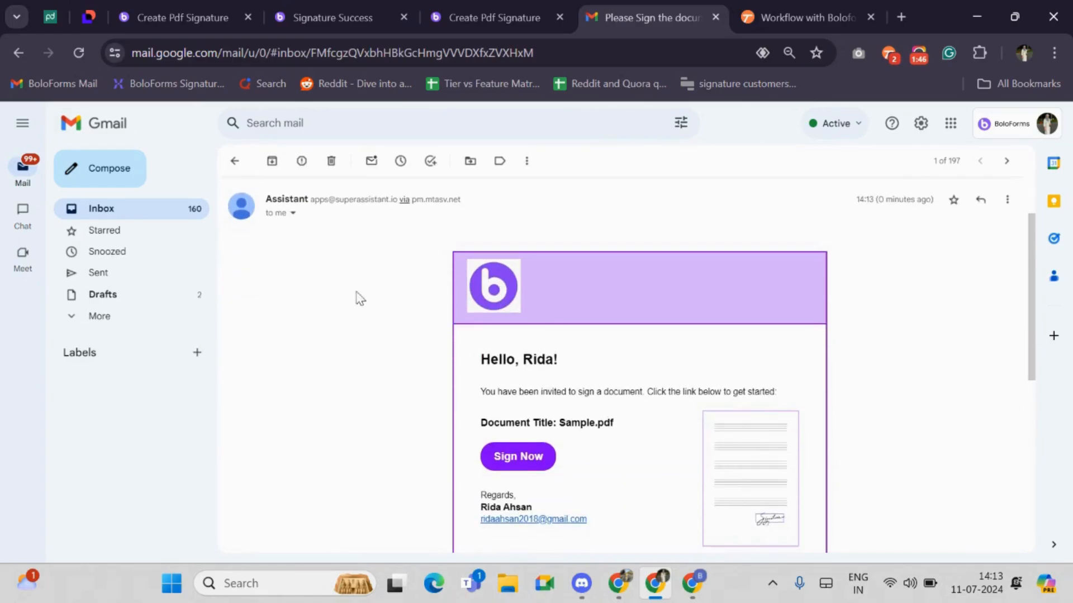
{"action": "left_click", "coordinate": [293, 215]}
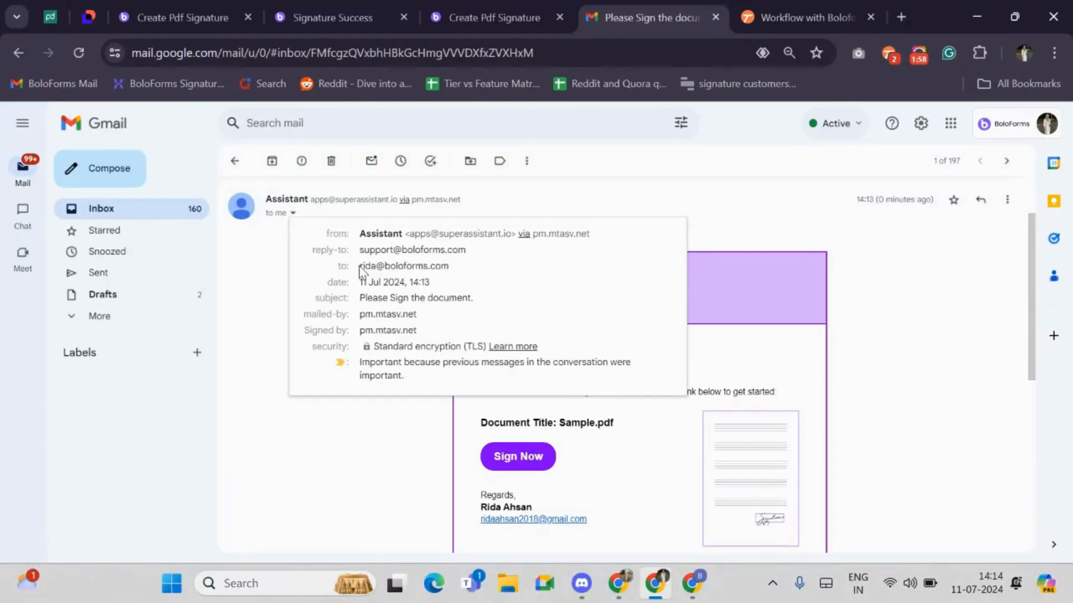
{"action": "left_click", "coordinate": [392, 427]}
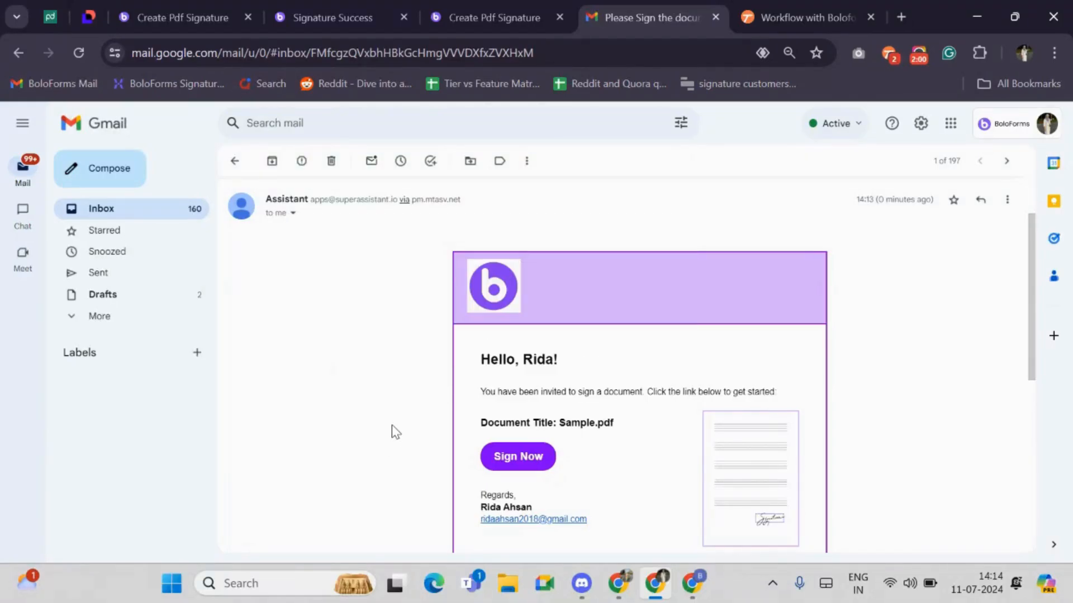